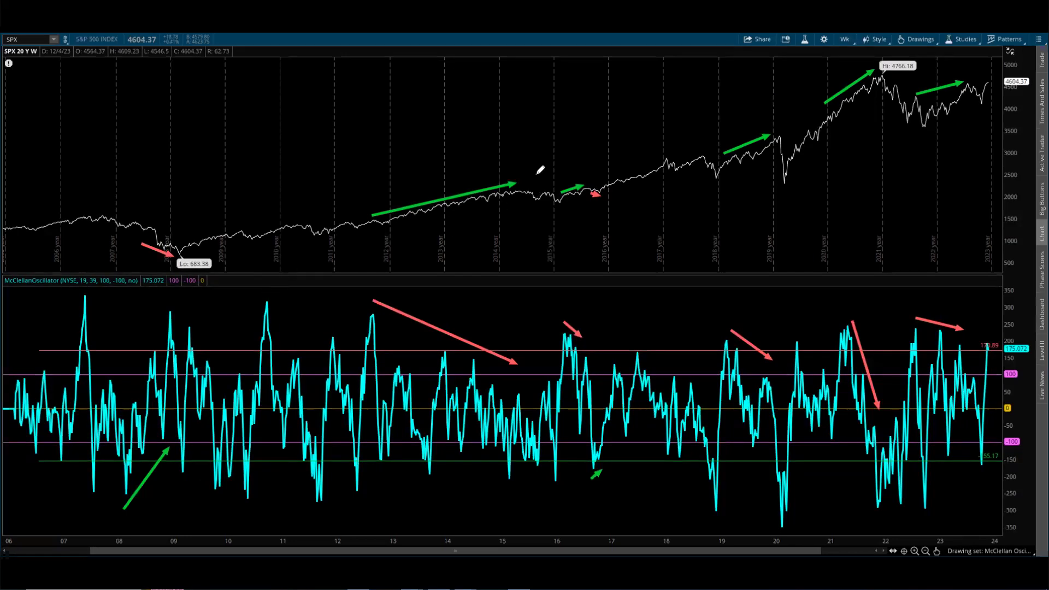
# Step: Circle the 2011–2016 price rise in red and mark the oscillator's 100, -155.17 and 170.89 levels
pyautogui.moveTo(541, 170)
pyautogui.mouseDown()
pyautogui.moveTo(410, 145)
pyautogui.moveTo(481, 155)
pyautogui.mouseUp()
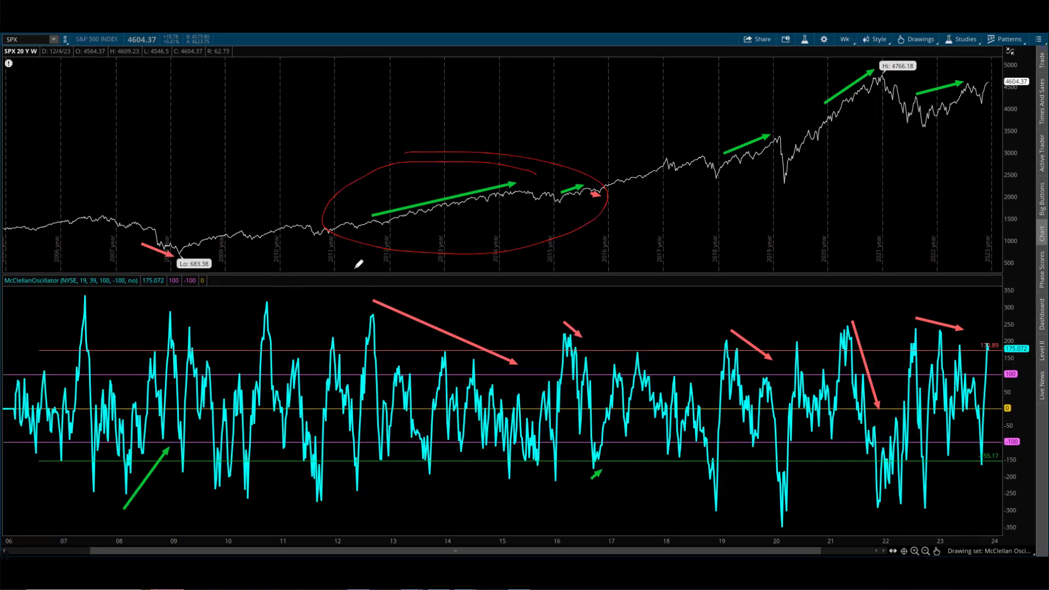
pyautogui.moveTo(365, 236)
pyautogui.mouseDown()
pyautogui.moveTo(316, 320)
pyautogui.moveTo(312, 311)
pyautogui.moveTo(323, 323)
pyautogui.mouseUp()
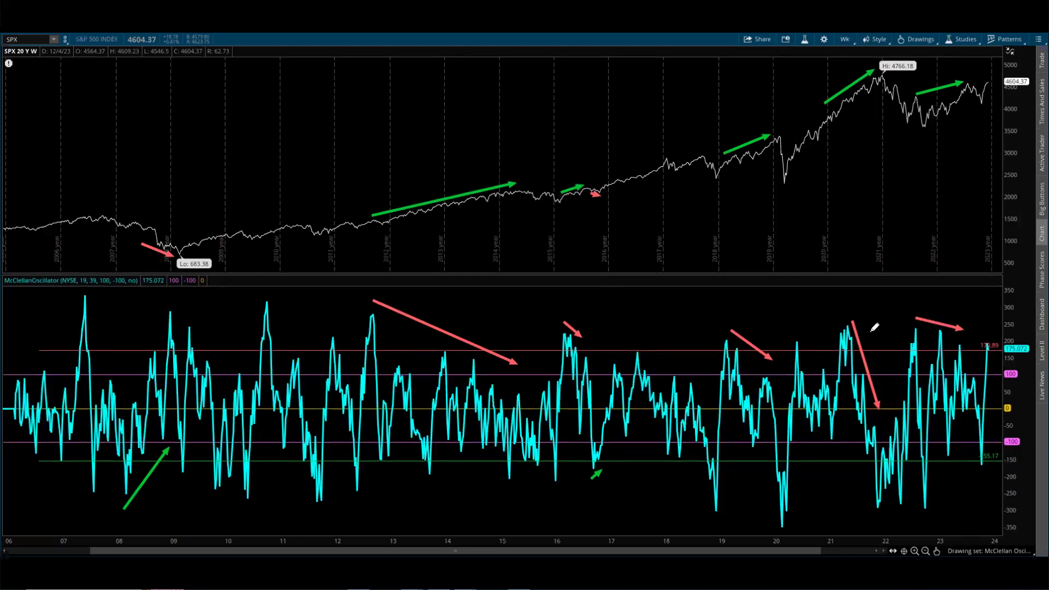
pyautogui.moveTo(1015, 372)
pyautogui.mouseDown()
pyautogui.moveTo(1028, 365)
pyautogui.moveTo(983, 363)
pyautogui.mouseUp()
pyautogui.moveTo(1001, 435)
pyautogui.mouseDown()
pyautogui.moveTo(1023, 437)
pyautogui.moveTo(1010, 441)
pyautogui.mouseUp()
pyautogui.moveTo(978, 440)
pyautogui.mouseDown()
pyautogui.moveTo(1023, 466)
pyautogui.moveTo(993, 441)
pyautogui.mouseUp()
pyautogui.moveTo(986, 334)
pyautogui.mouseDown()
pyautogui.moveTo(995, 361)
pyautogui.moveTo(980, 337)
pyautogui.mouseUp()
# Step: Circle the oscillator peaks near 2009 and 2010–11 and mark the 2010 price area
pyautogui.moveTo(278, 302)
pyautogui.mouseDown()
pyautogui.moveTo(257, 320)
pyautogui.moveTo(291, 304)
pyautogui.moveTo(279, 293)
pyautogui.mouseUp()
pyautogui.moveTo(272, 227); pyautogui.dragTo(274, 241)
pyautogui.moveTo(152, 319)
pyautogui.mouseDown()
pyautogui.moveTo(191, 322)
pyautogui.moveTo(155, 315)
pyautogui.mouseUp()
# Step: Sketch a red question mark and lines above the long green price arrow
pyautogui.moveTo(354, 99); pyautogui.dragTo(377, 153)
pyautogui.moveTo(357, 212)
pyautogui.mouseDown()
pyautogui.moveTo(450, 182)
pyautogui.moveTo(518, 179)
pyautogui.mouseUp()
pyautogui.moveTo(382, 223)
pyautogui.mouseDown()
pyautogui.moveTo(377, 187)
pyautogui.moveTo(506, 199)
pyautogui.mouseUp()
# Step: Mark the start and end of the long red oscillator arrow
pyautogui.moveTo(403, 286); pyautogui.dragTo(370, 307)
pyautogui.moveTo(473, 312); pyautogui.dragTo(442, 342)
pyautogui.moveTo(530, 316); pyautogui.dragTo(460, 353)
pyautogui.moveTo(547, 320); pyautogui.dragTo(508, 370)
# Step: Circle the green price arrow and red oscillator arrow, then trace the 2012 oscillator peak
pyautogui.moveTo(522, 174)
pyautogui.mouseDown()
pyautogui.moveTo(484, 168)
pyautogui.moveTo(370, 232)
pyautogui.moveTo(516, 189)
pyautogui.moveTo(507, 164)
pyautogui.mouseUp()
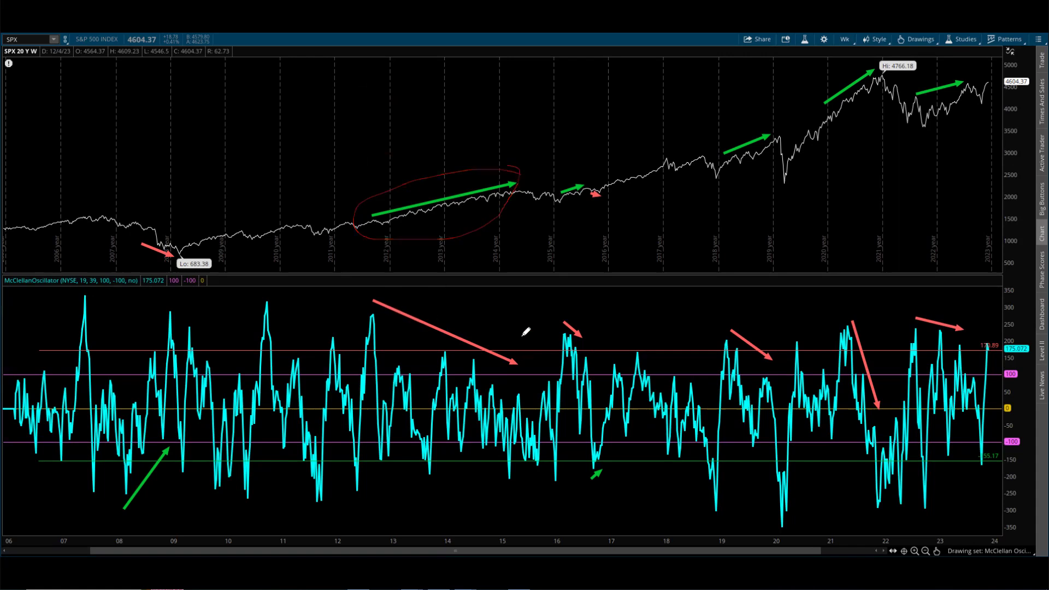
pyautogui.moveTo(526, 348)
pyautogui.mouseDown()
pyautogui.moveTo(459, 285)
pyautogui.moveTo(433, 368)
pyautogui.moveTo(508, 386)
pyautogui.moveTo(519, 326)
pyautogui.mouseUp()
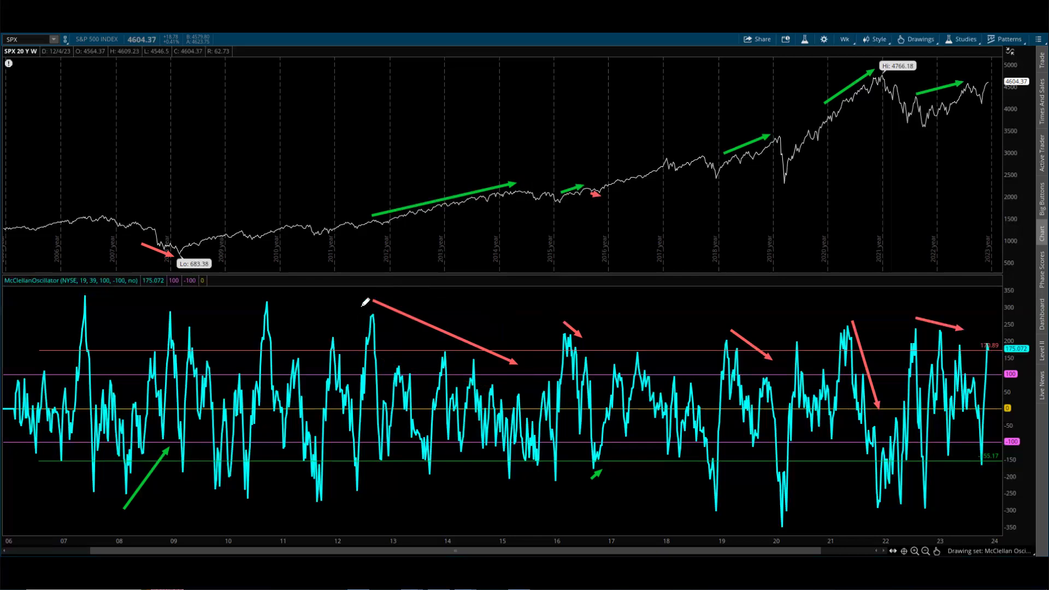
pyautogui.moveTo(363, 302); pyautogui.dragTo(409, 329)
# Step: Undo a stray oscillator curve, then mark the green arrow's end and the small 2015–2016 arrow
pyautogui.moveTo(517, 362); pyautogui.dragTo(534, 371)
pyautogui.hotkey('ctrl', 'z')
pyautogui.moveTo(519, 188); pyautogui.dragTo(556, 203)
pyautogui.moveTo(593, 180)
pyautogui.mouseDown()
pyautogui.moveTo(565, 197)
pyautogui.moveTo(572, 181)
pyautogui.mouseUp()
# Step: Circle the 2016 oscillator peak and low and trace the 2016–2017 price line
pyautogui.moveTo(571, 311); pyautogui.dragTo(583, 318)
pyautogui.moveTo(585, 186); pyautogui.dragTo(608, 197)
pyautogui.moveTo(590, 195); pyautogui.dragTo(616, 208)
pyautogui.moveTo(588, 470)
pyautogui.mouseDown()
pyautogui.moveTo(615, 485)
pyautogui.moveTo(610, 464)
pyautogui.moveTo(635, 464)
pyautogui.moveTo(583, 469)
pyautogui.moveTo(605, 485)
pyautogui.moveTo(619, 480)
pyautogui.moveTo(598, 447)
pyautogui.mouseUp()
pyautogui.moveTo(585, 187); pyautogui.dragTo(611, 196)
pyautogui.moveTo(582, 315)
pyautogui.mouseDown()
pyautogui.moveTo(581, 363)
pyautogui.moveTo(585, 309)
pyautogui.mouseUp()
pyautogui.moveTo(612, 456)
pyautogui.mouseDown()
pyautogui.moveTo(575, 468)
pyautogui.moveTo(613, 449)
pyautogui.mouseUp()
pyautogui.moveTo(596, 194)
pyautogui.mouseDown()
pyautogui.moveTo(645, 186)
pyautogui.moveTo(668, 167)
pyautogui.moveTo(686, 191)
pyautogui.mouseUp()
# Step: Mark the 2009 low and green oscillator arrow, then trace the price rise from 2009
pyautogui.moveTo(138, 232); pyautogui.dragTo(181, 265)
pyautogui.moveTo(115, 498); pyautogui.dragTo(139, 513)
pyautogui.moveTo(156, 457)
pyautogui.mouseDown()
pyautogui.moveTo(159, 444)
pyautogui.moveTo(175, 470)
pyautogui.moveTo(212, 472)
pyautogui.mouseUp()
pyautogui.moveTo(182, 255)
pyautogui.mouseDown()
pyautogui.moveTo(248, 227)
pyautogui.moveTo(343, 210)
pyautogui.mouseUp()
# Step: Circle the Lo 683.38 low and draw a red line along the price from 2009 to 2019
pyautogui.moveTo(607, 191)
pyautogui.mouseDown()
pyautogui.moveTo(590, 176)
pyautogui.moveTo(614, 210)
pyautogui.moveTo(603, 194)
pyautogui.moveTo(705, 158)
pyautogui.mouseUp()
pyautogui.moveTo(155, 227)
pyautogui.mouseDown()
pyautogui.moveTo(206, 238)
pyautogui.moveTo(159, 223)
pyautogui.mouseUp()
pyautogui.moveTo(159, 225)
pyautogui.mouseDown()
pyautogui.moveTo(117, 244)
pyautogui.moveTo(146, 230)
pyautogui.mouseUp()
pyautogui.moveTo(160, 447)
pyautogui.mouseDown()
pyautogui.moveTo(176, 437)
pyautogui.moveTo(181, 449)
pyautogui.mouseUp()
pyautogui.moveTo(184, 249)
pyautogui.mouseDown()
pyautogui.moveTo(686, 141)
pyautogui.moveTo(789, 136)
pyautogui.moveTo(888, 73)
pyautogui.mouseUp()
# Step: Circle the 2018–2019 price rise and its oscillator peaks, and trace the drop after the 2019 peak
pyautogui.moveTo(779, 127); pyautogui.dragTo(742, 128)
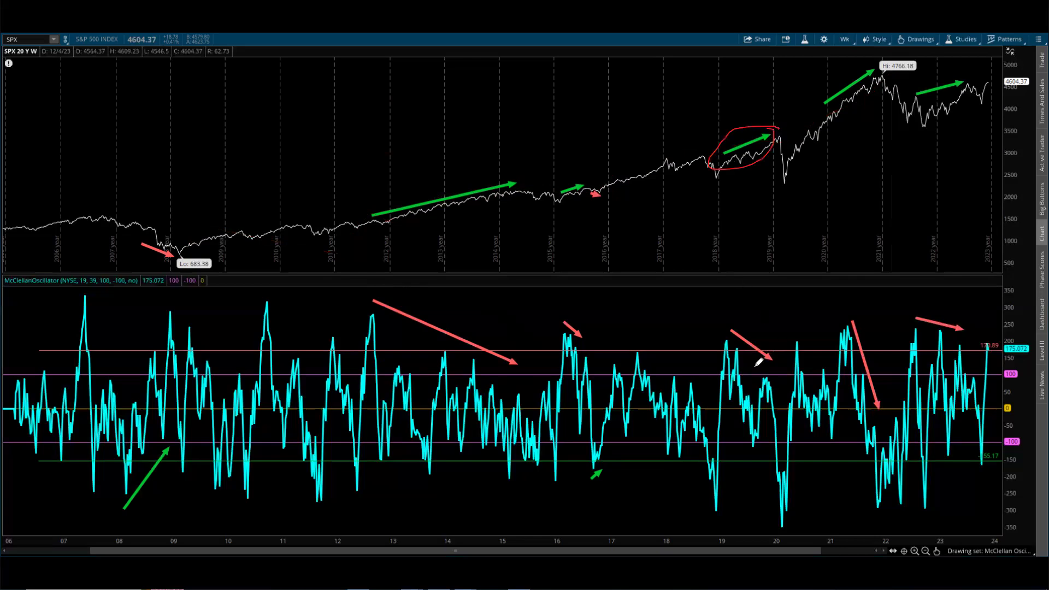
pyautogui.moveTo(749, 388); pyautogui.dragTo(741, 301)
pyautogui.moveTo(779, 134); pyautogui.dragTo(784, 191)
# Step: Circle the 2020–2021 price rise and oscillator peaks, then trace the 2022 decline from the high
pyautogui.moveTo(889, 54)
pyautogui.mouseDown()
pyautogui.moveTo(828, 117)
pyautogui.moveTo(896, 65)
pyautogui.mouseUp()
pyautogui.moveTo(895, 365); pyautogui.dragTo(895, 374)
pyautogui.moveTo(859, 298)
pyautogui.mouseDown()
pyautogui.moveTo(842, 432)
pyautogui.moveTo(887, 355)
pyautogui.mouseUp()
pyautogui.moveTo(874, 71); pyautogui.dragTo(900, 124)
pyautogui.moveTo(883, 81); pyautogui.dragTo(923, 126)
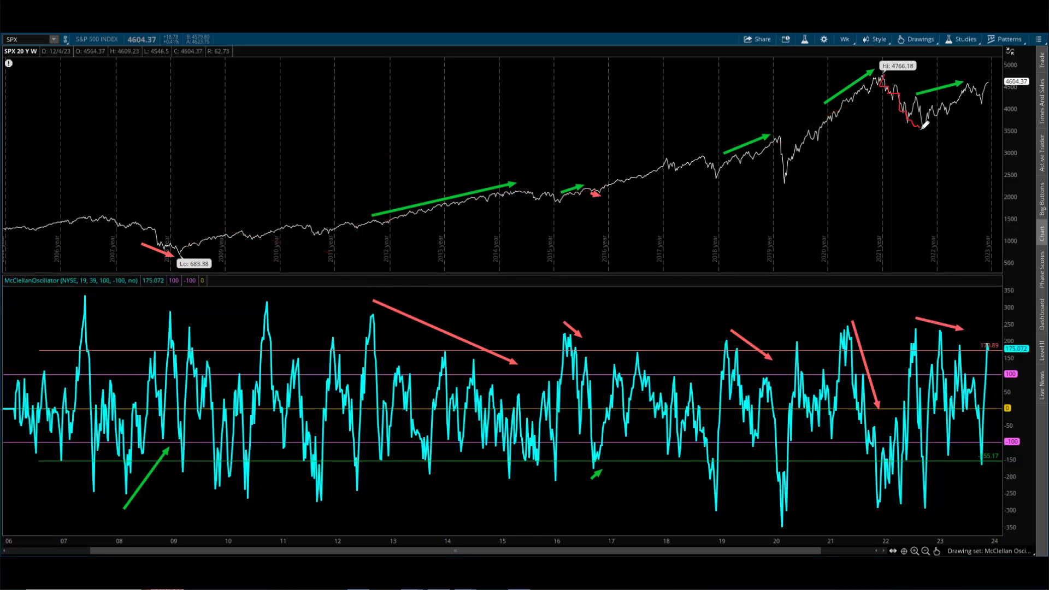
pyautogui.moveTo(889, 76)
pyautogui.mouseDown()
pyautogui.moveTo(870, 62)
pyautogui.moveTo(828, 101)
pyautogui.moveTo(826, 118)
pyautogui.moveTo(889, 82)
pyautogui.moveTo(884, 67)
pyautogui.mouseUp()
# Step: Circle the Hi 4766.18 rise and 2022–2023 red oscillator arrow, then trace the post-2023-peak dip
pyautogui.moveTo(906, 76)
pyautogui.mouseDown()
pyautogui.moveTo(880, 45)
pyautogui.moveTo(825, 124)
pyautogui.moveTo(897, 75)
pyautogui.mouseUp()
pyautogui.moveTo(941, 81); pyautogui.dragTo(971, 79)
pyautogui.moveTo(970, 326)
pyautogui.mouseDown()
pyautogui.moveTo(945, 358)
pyautogui.moveTo(978, 330)
pyautogui.mouseUp()
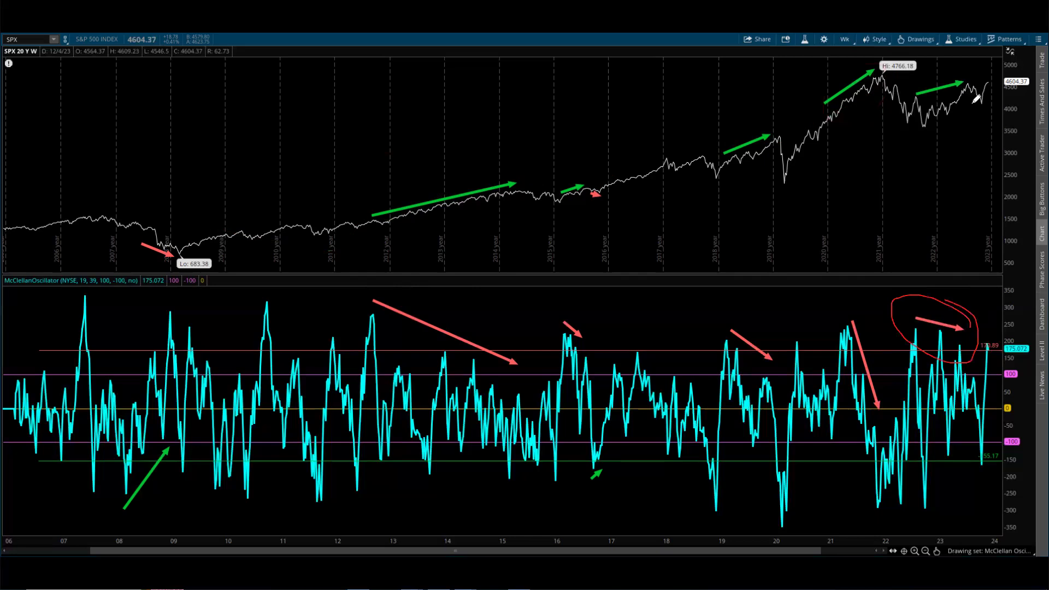
pyautogui.moveTo(967, 83); pyautogui.dragTo(977, 104)
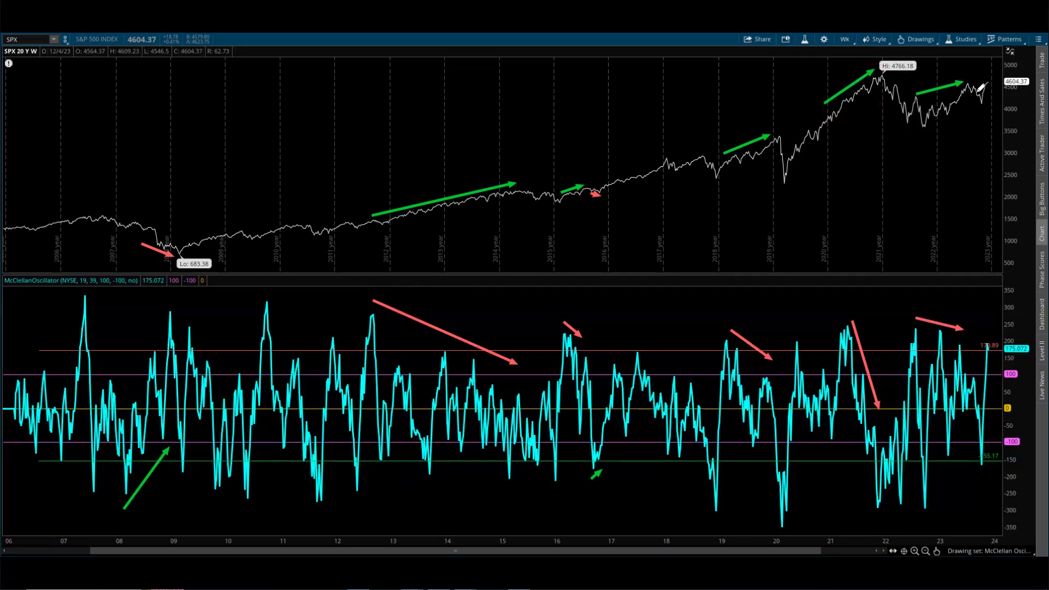
pyautogui.moveTo(968, 85); pyautogui.dragTo(974, 109)
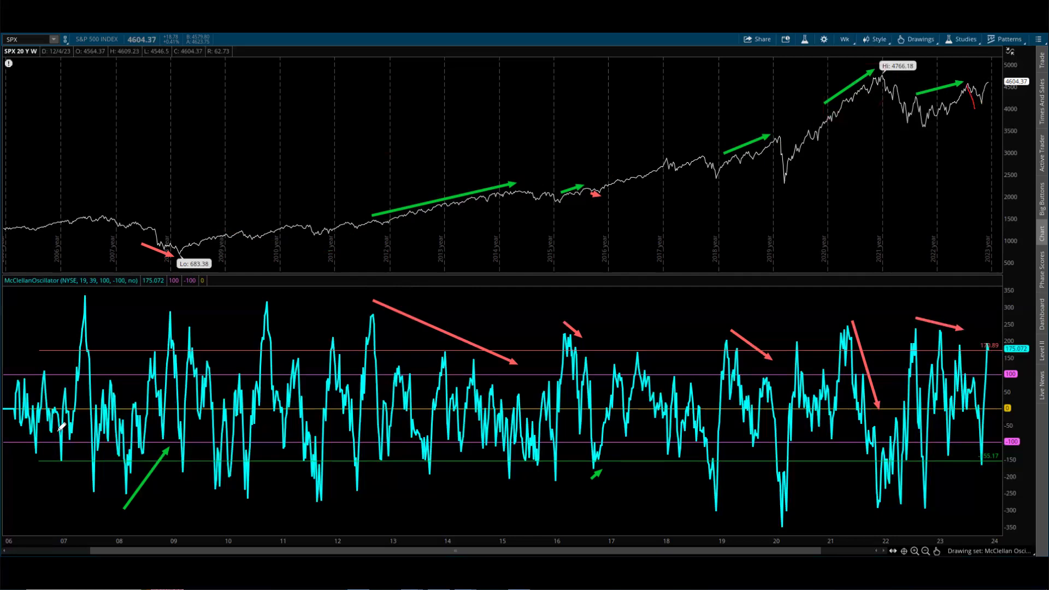